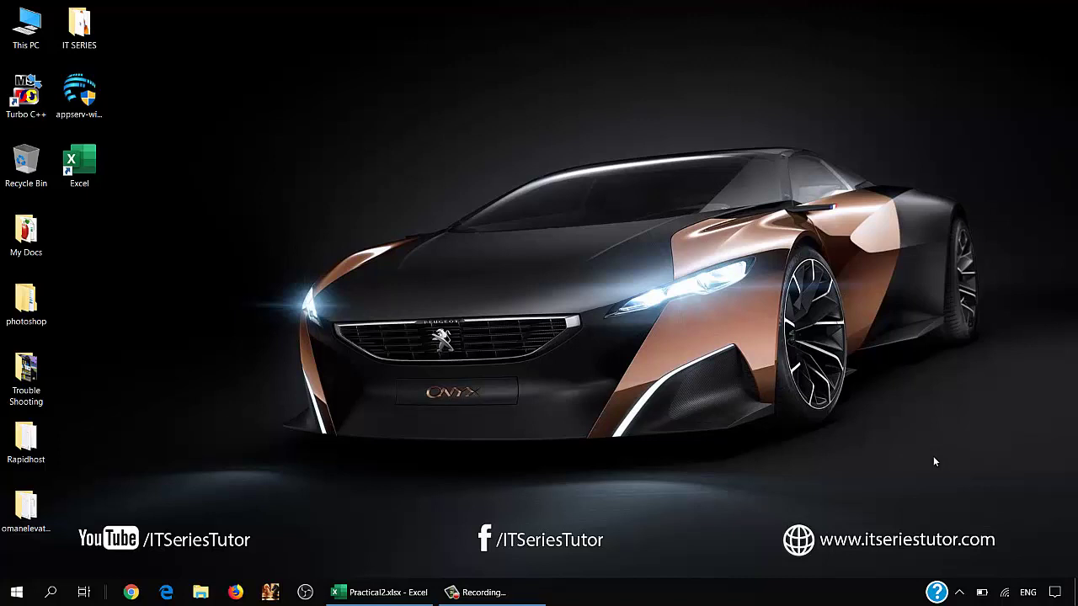
# Return to the Practical2 workbook and select the single cells H10, C9 and C12
pyautogui.click(381, 592)
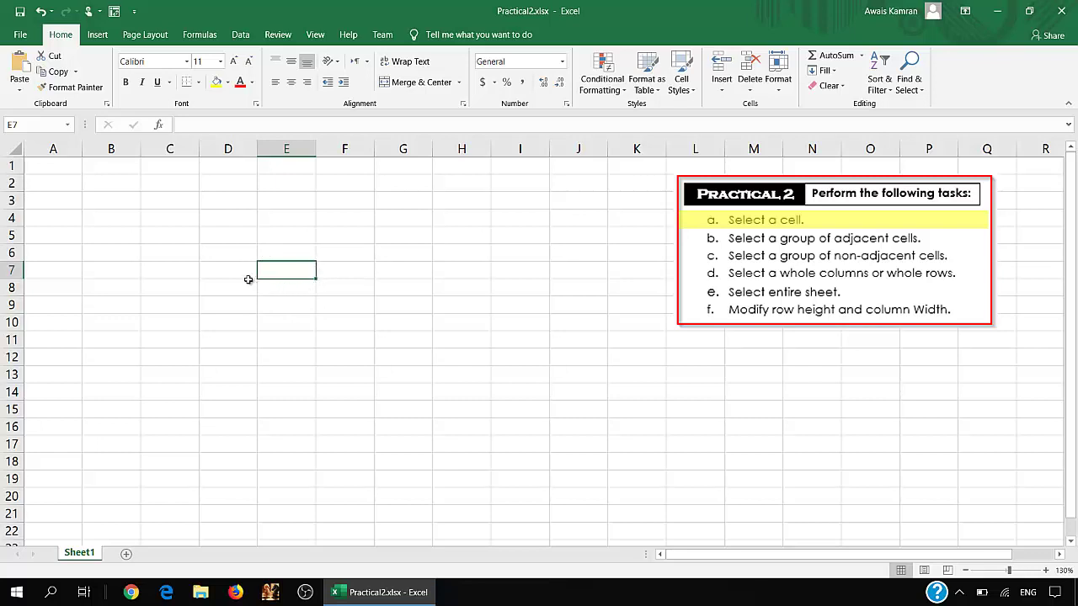
pyautogui.click(441, 325)
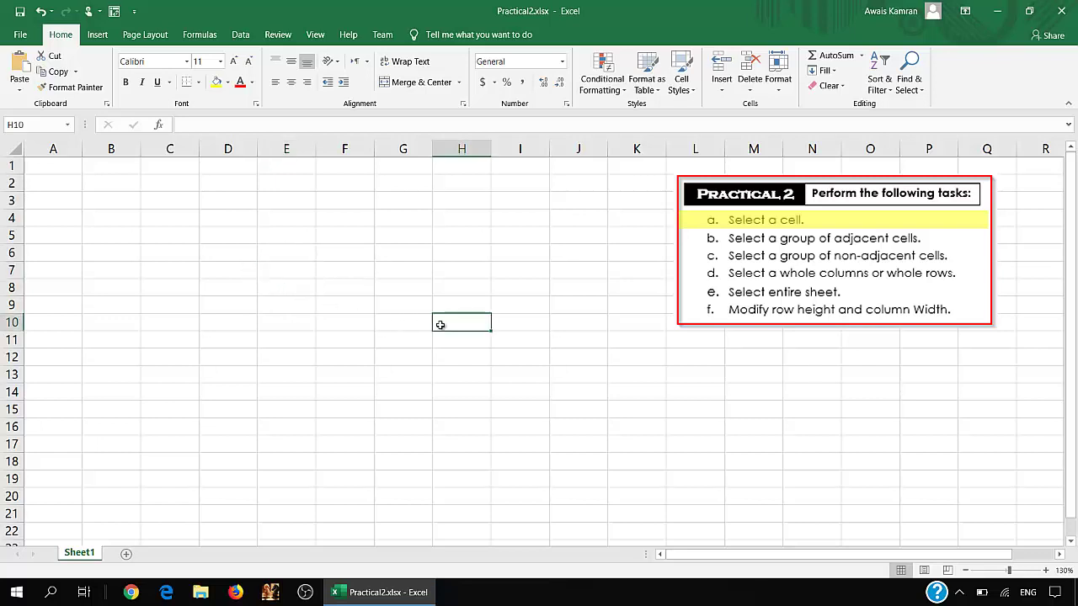
pyautogui.click(155, 305)
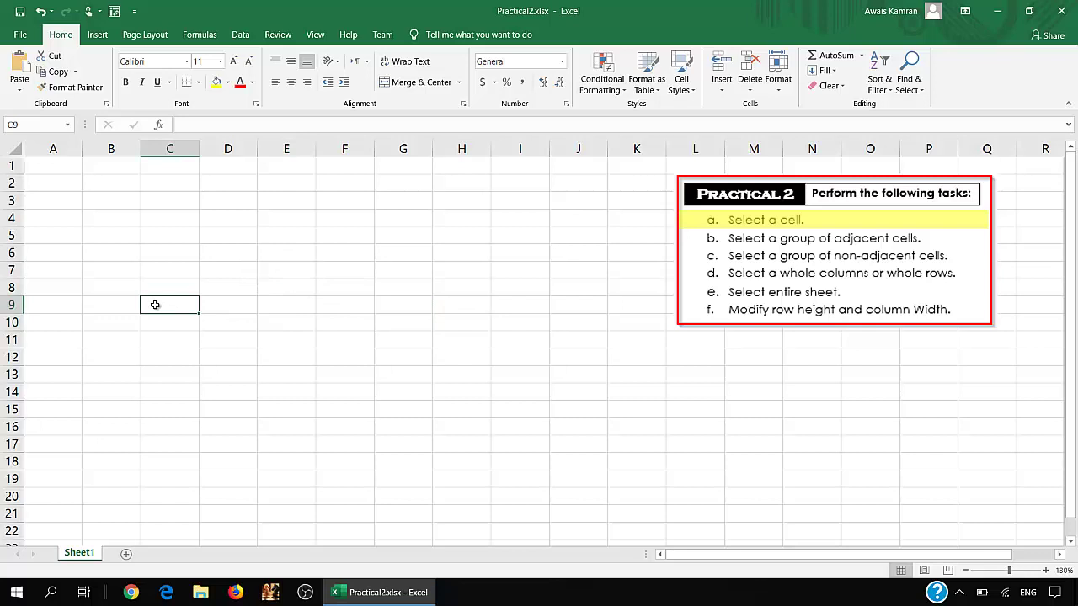
pyautogui.click(170, 358)
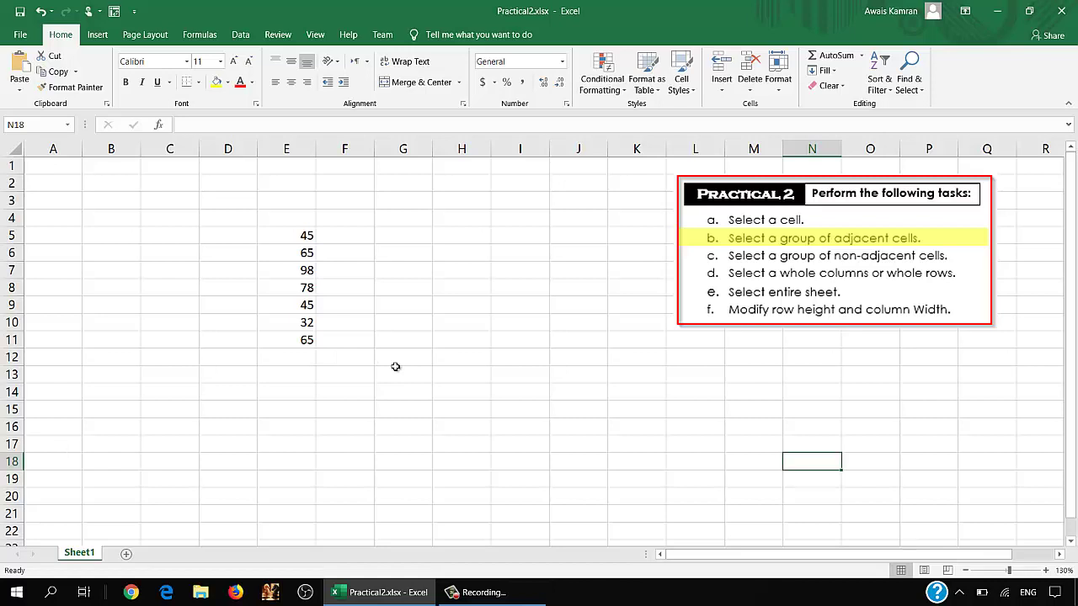
# Select the adjacent block E5:E11, after a first attempt covering only E5:E7
pyautogui.click(287, 233)
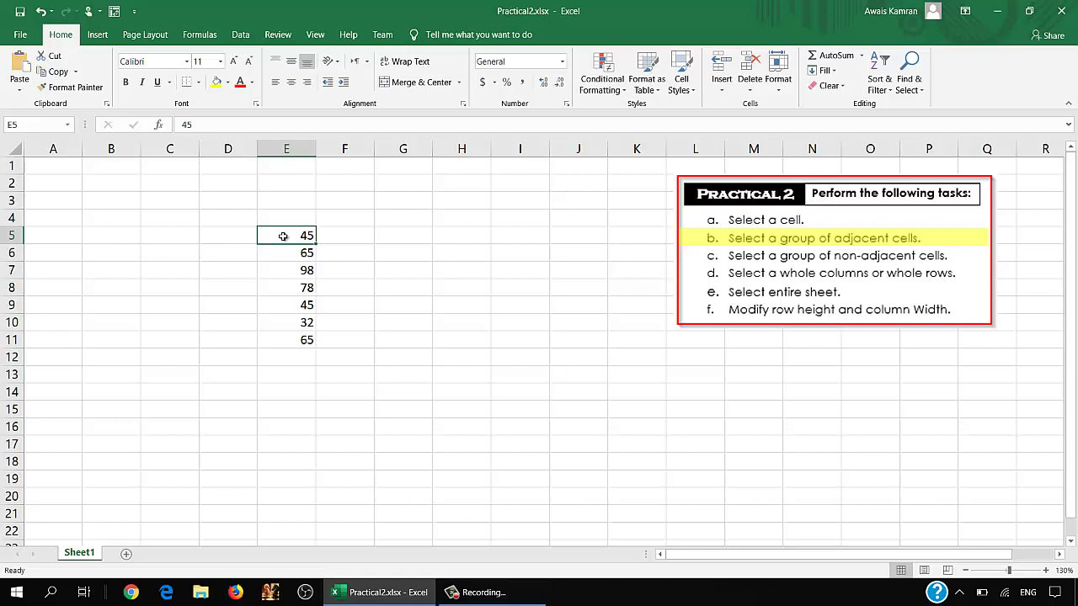
pyautogui.moveTo(283, 237); pyautogui.dragTo(281, 339)
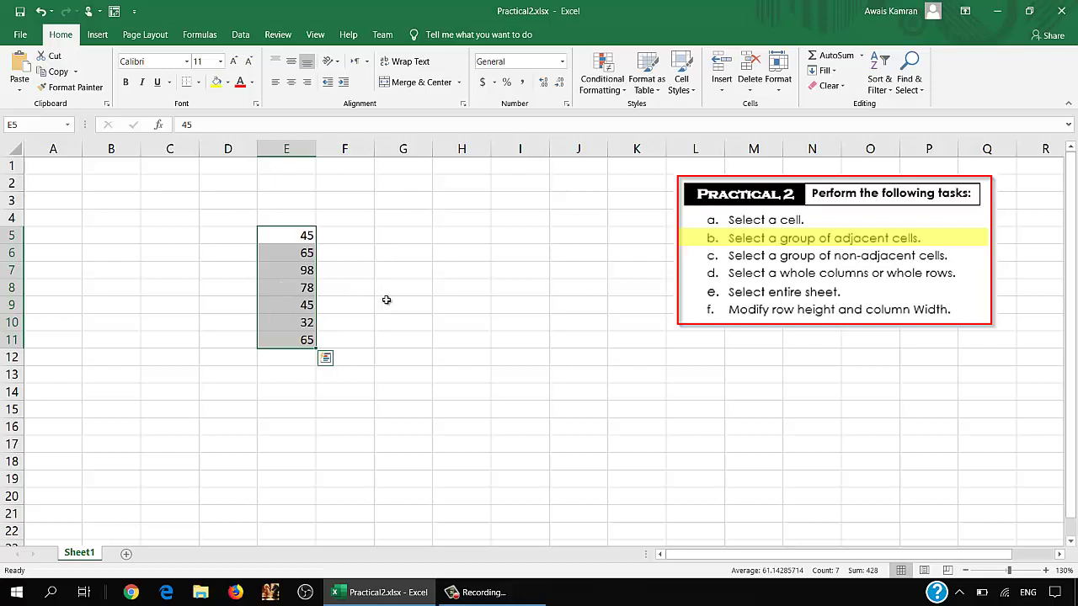
pyautogui.click(441, 217)
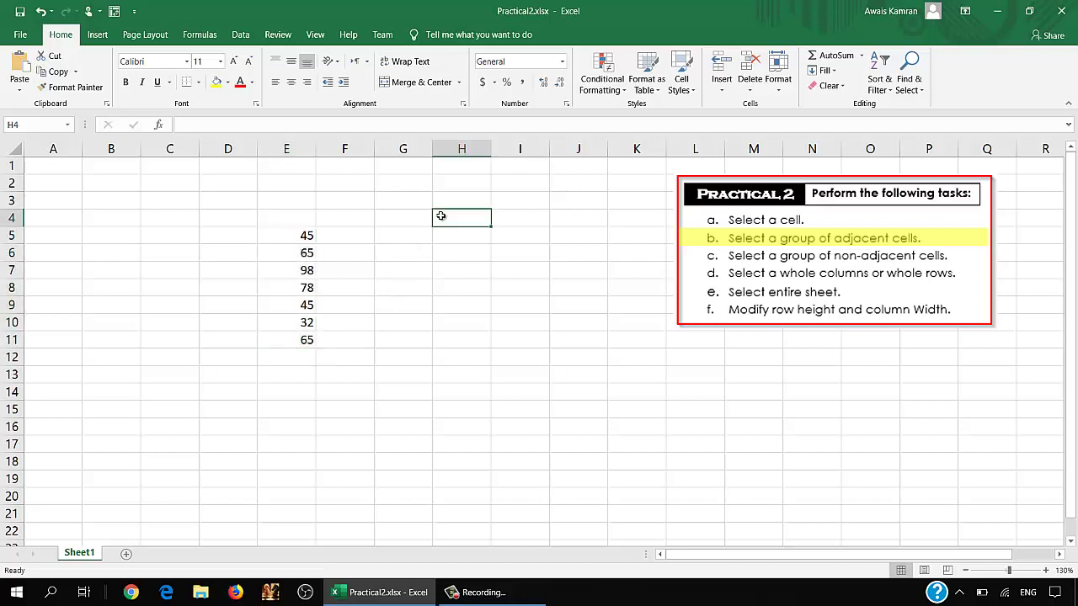
pyautogui.click(301, 237)
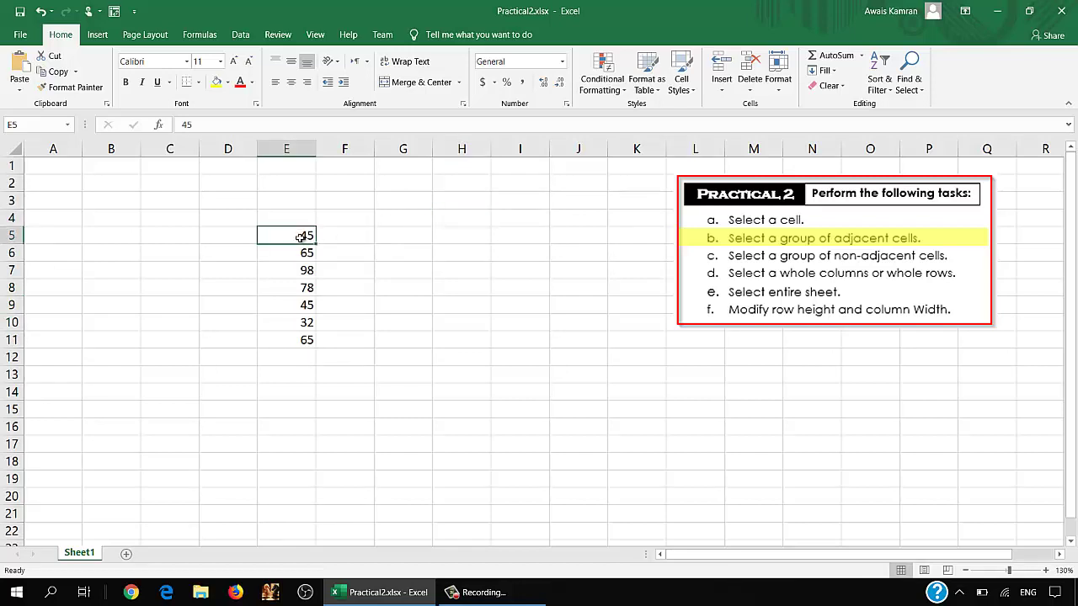
pyautogui.keyDown('shift'); pyautogui.click(286, 341); pyautogui.keyUp('shift')
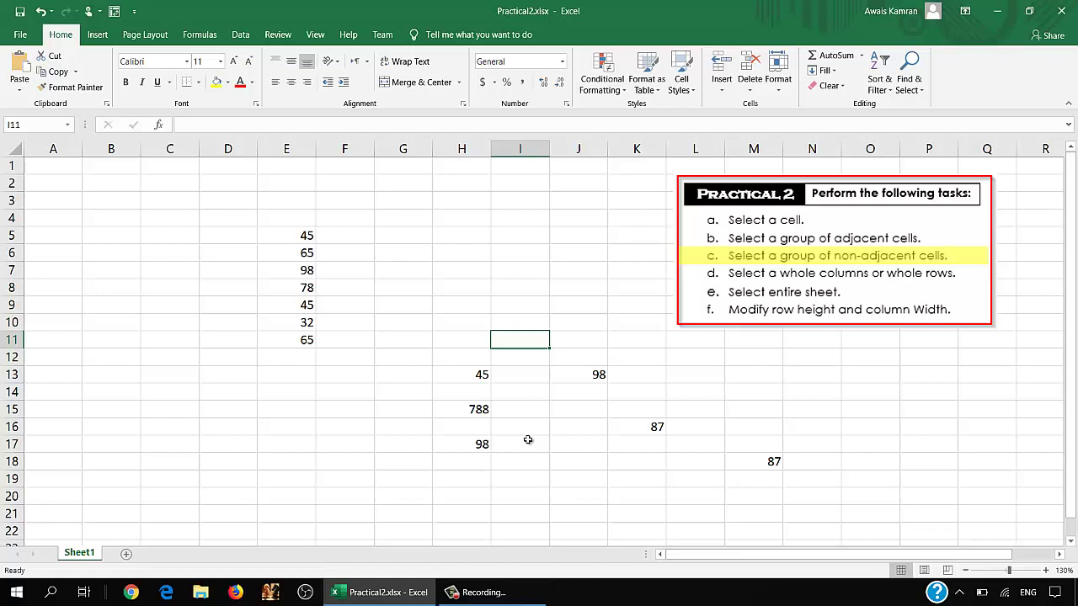
# Select the single cells H13, H14, H15, I17 and H17 one at a time
pyautogui.click(462, 375)
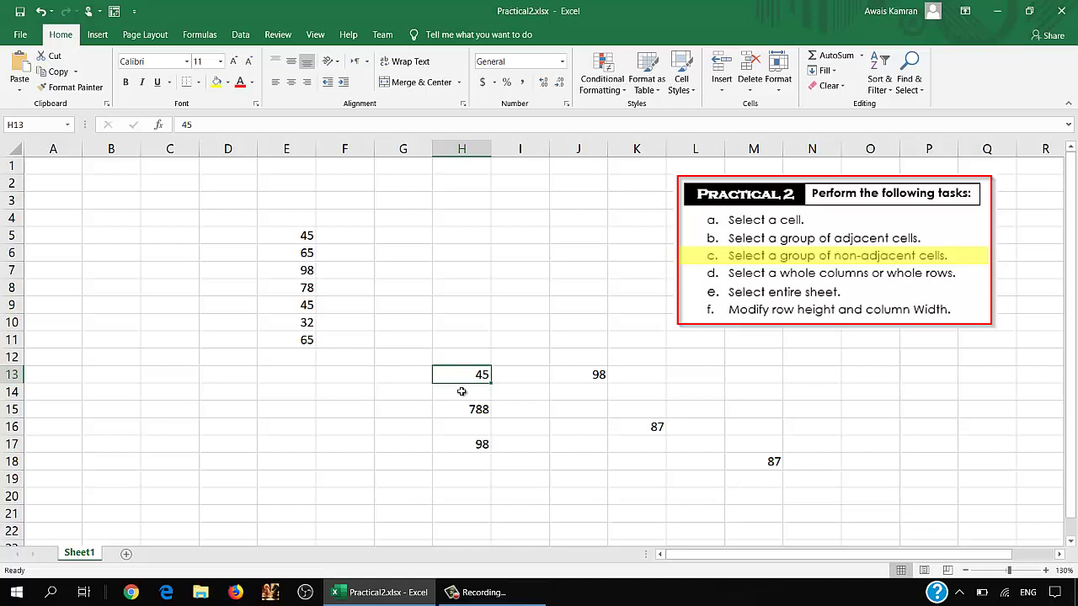
pyautogui.click(462, 393)
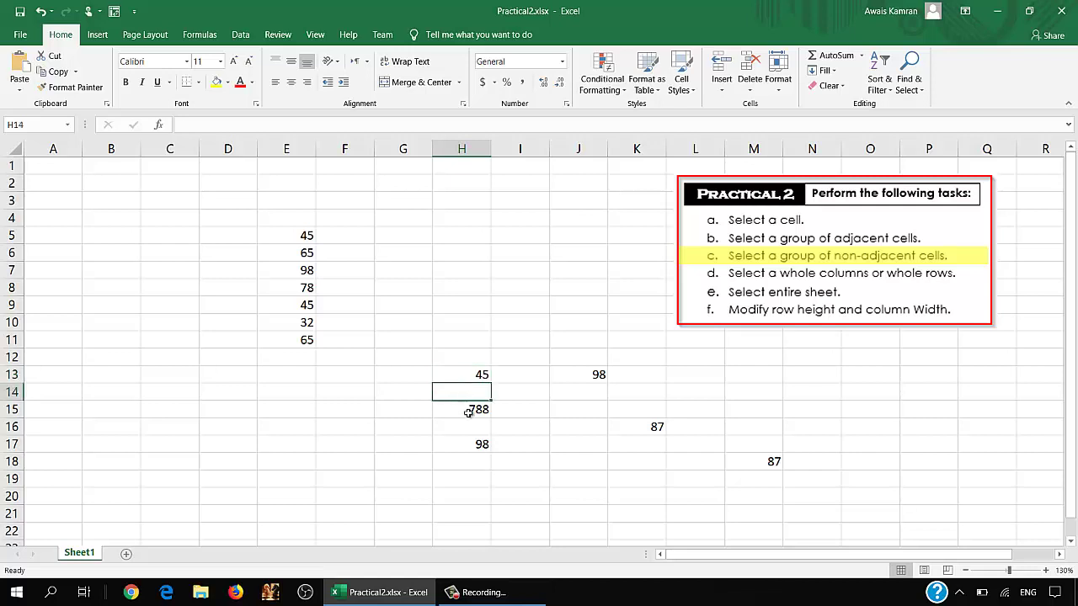
pyautogui.click(468, 412)
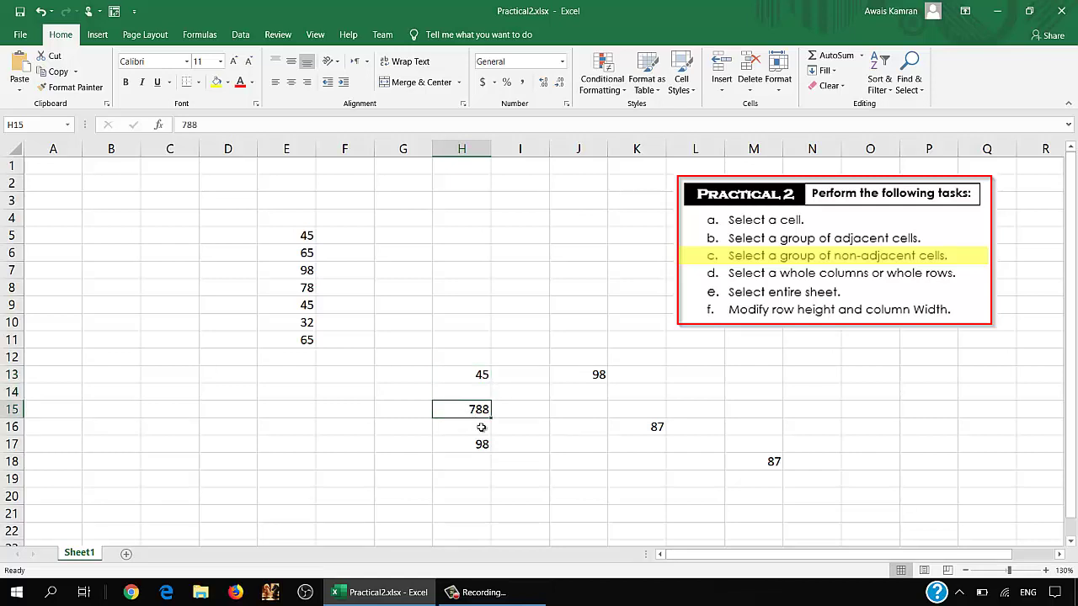
pyautogui.click(495, 444)
pyautogui.click(481, 444)
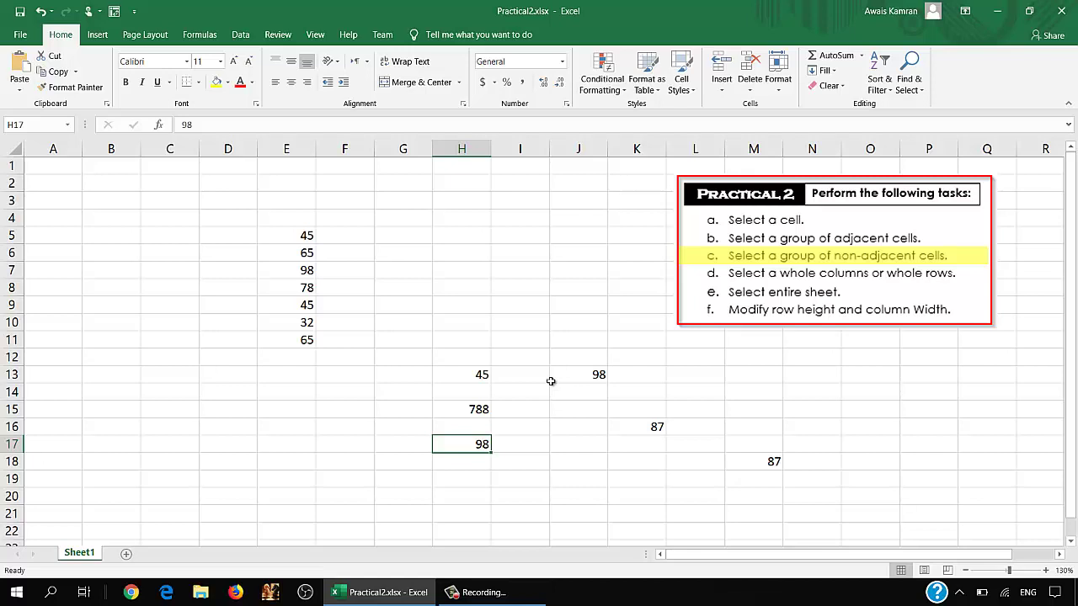
# Build a non-adjacent selection of H13, H15, H17, J13, K16 and M18, then clear it
pyautogui.click(465, 373)
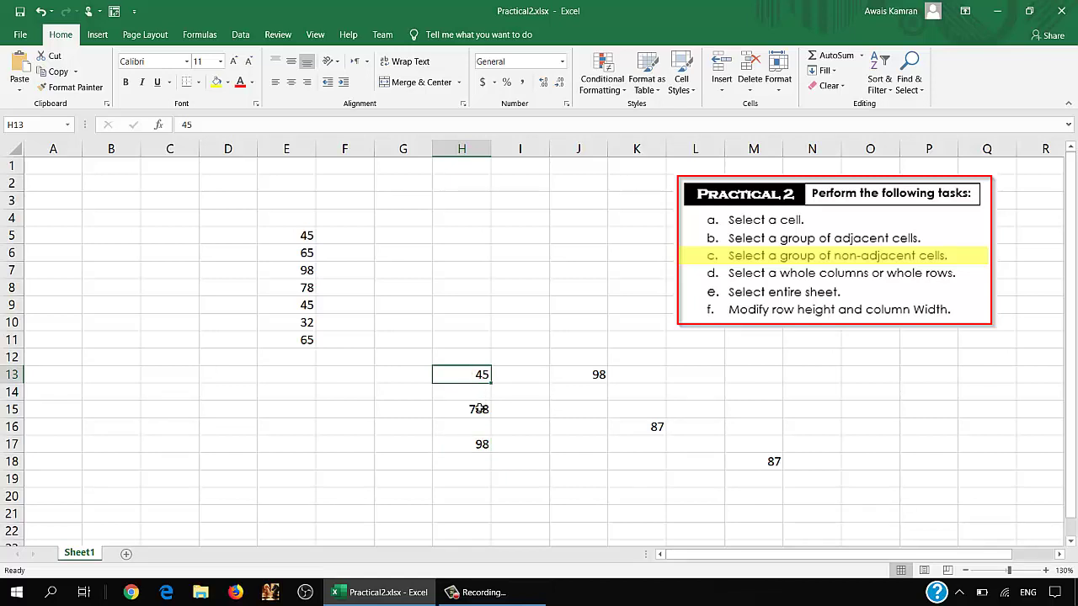
pyautogui.keyDown('ctrl'); pyautogui.click(479, 410); pyautogui.keyUp('ctrl')
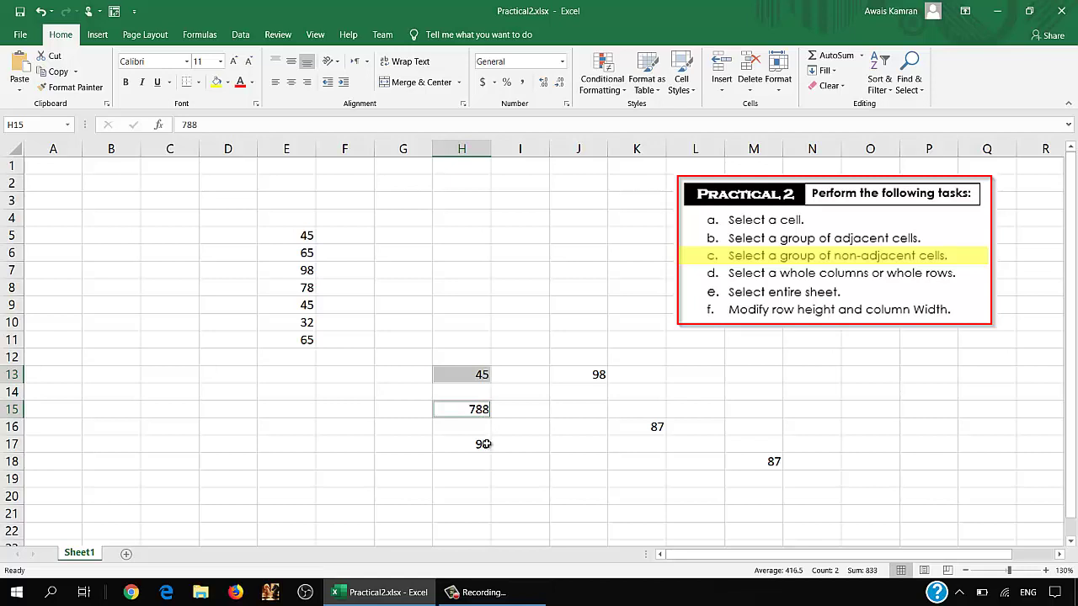
pyautogui.keyDown('ctrl'); pyautogui.click(485, 444); pyautogui.keyUp('ctrl')
pyautogui.keyDown('ctrl'); pyautogui.click(599, 374); pyautogui.keyUp('ctrl')
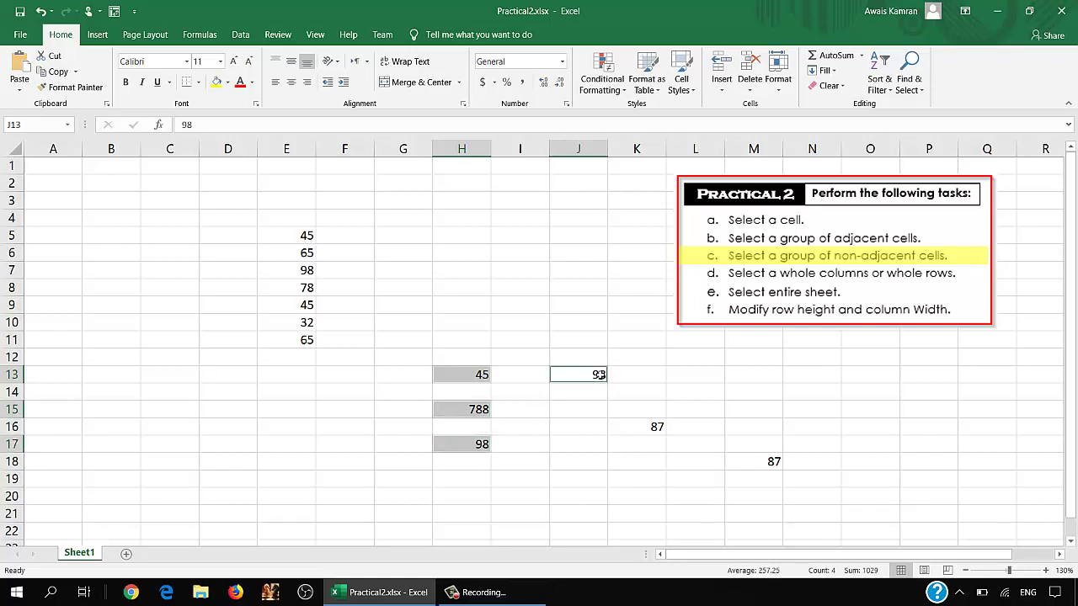
pyautogui.keyDown('ctrl'); pyautogui.click(657, 428); pyautogui.keyUp('ctrl')
pyautogui.keyDown('ctrl'); pyautogui.click(769, 462); pyautogui.keyUp('ctrl')
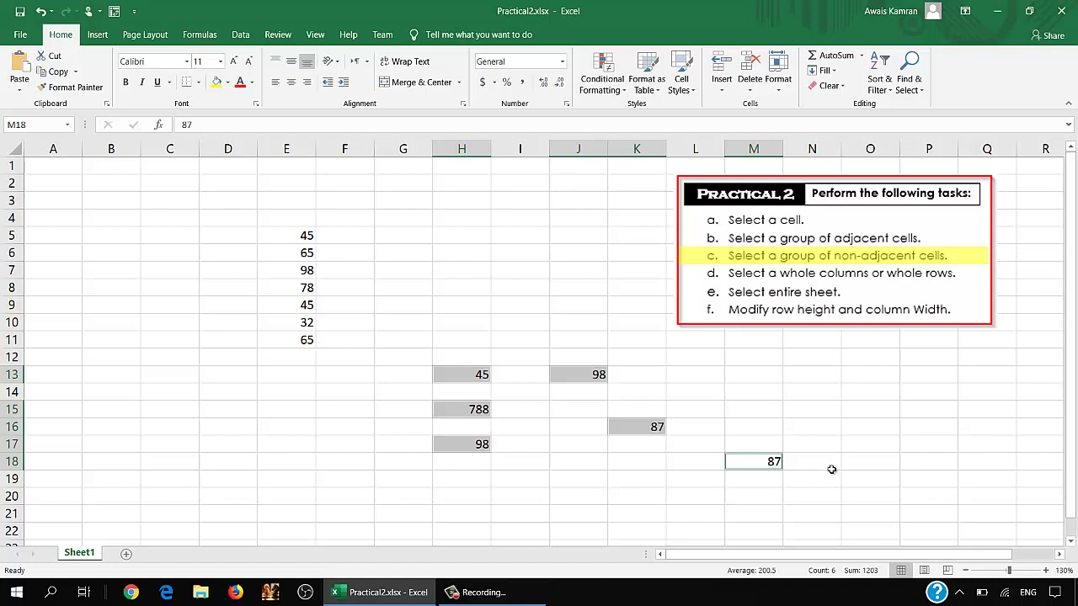
pyautogui.click(817, 436)
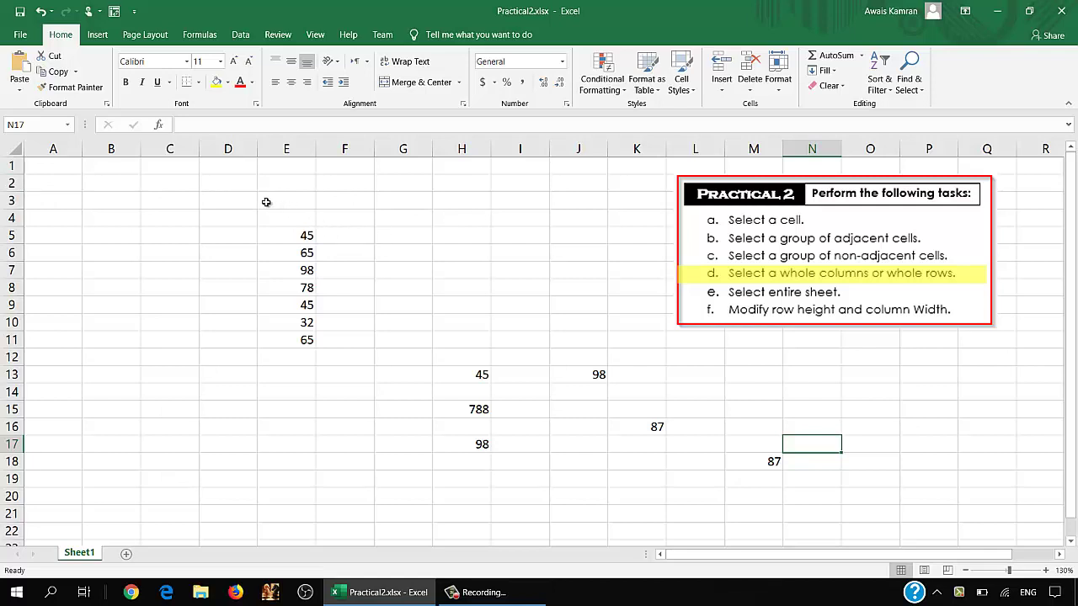
# Select all of column D, then all of row 8, then deselect with empty cells
pyautogui.click(231, 150)
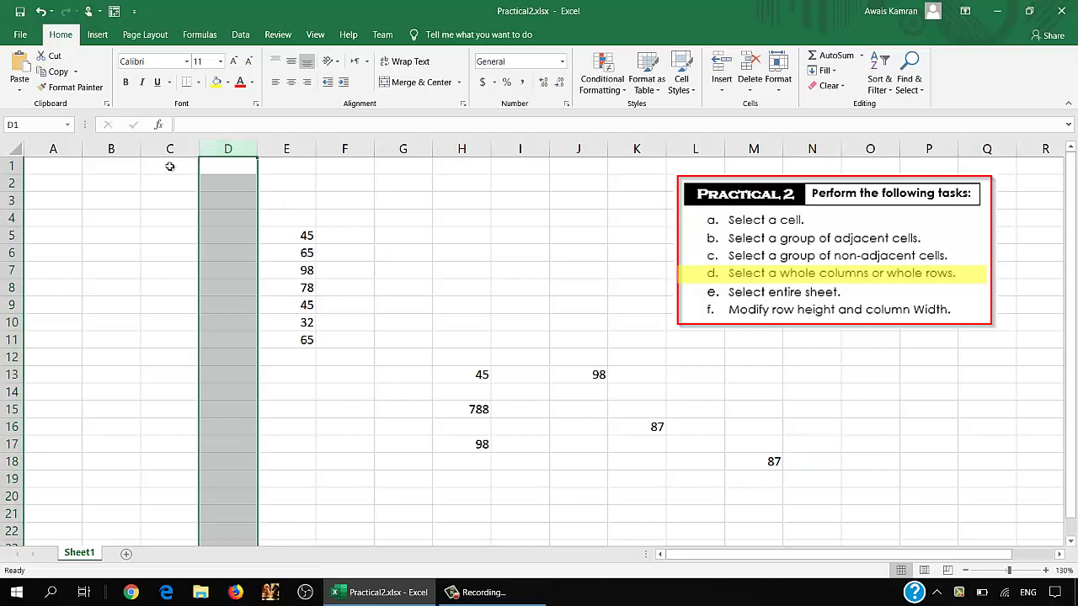
pyautogui.click(10, 287)
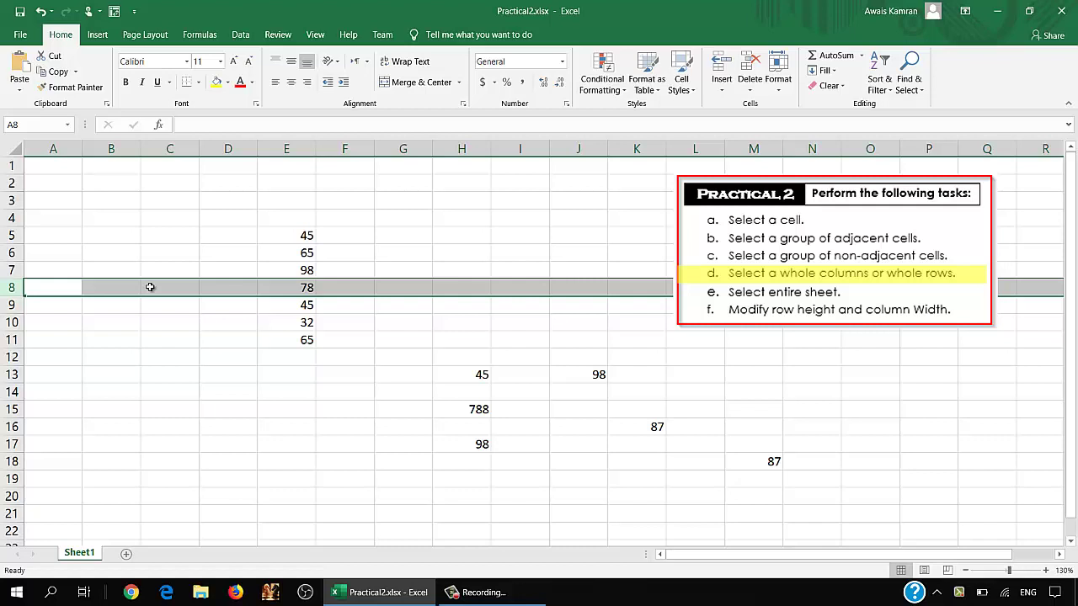
pyautogui.click(217, 374)
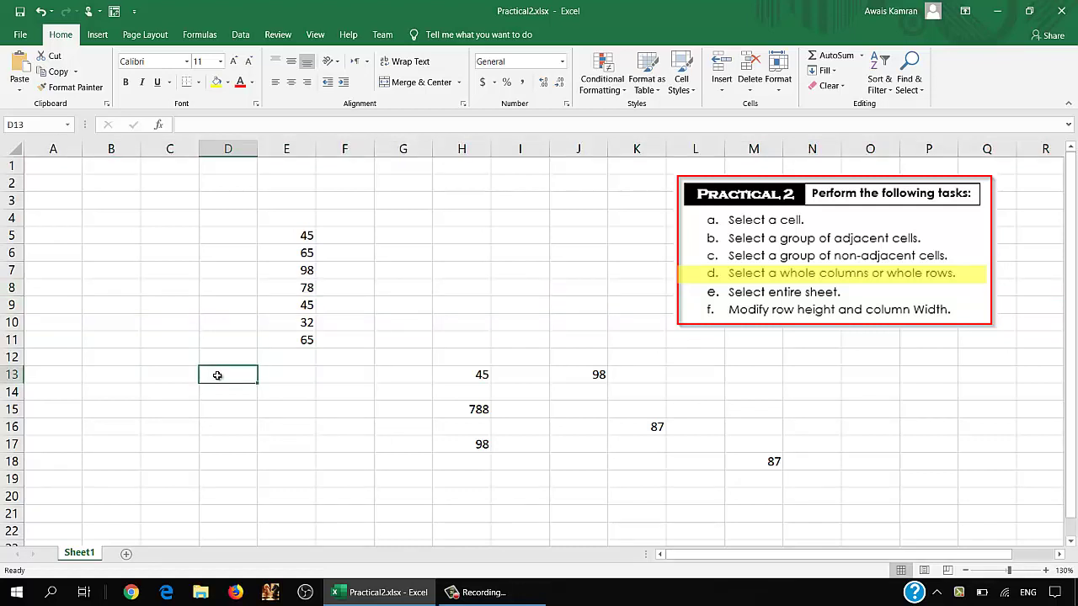
pyautogui.click(870, 391)
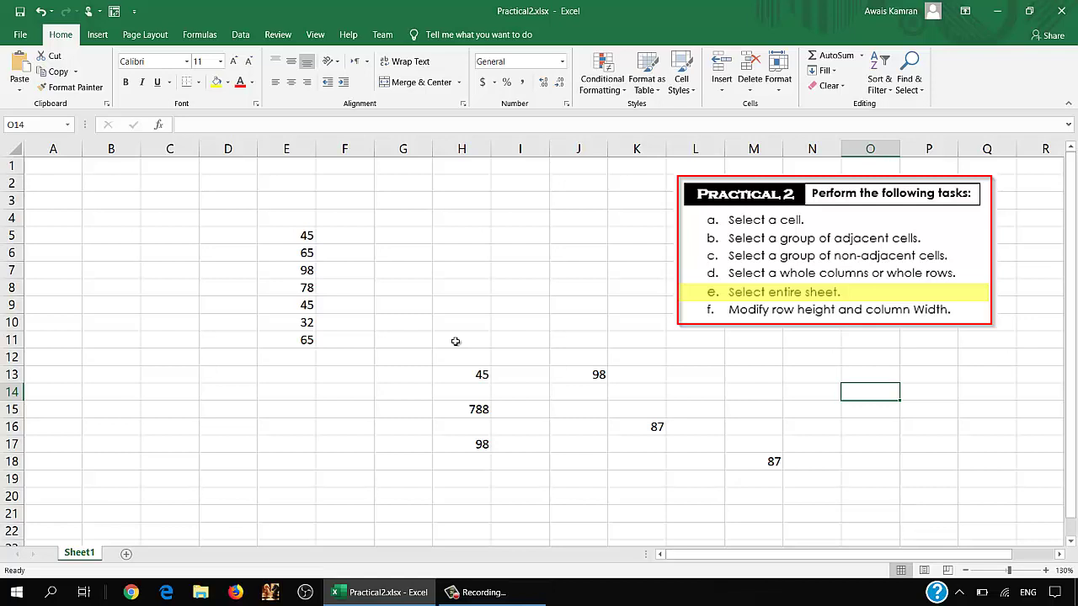
# Select the whole sheet with Ctrl+A, then via the Select All corner, clearing each time
pyautogui.hotkey('ctrl', 'a')
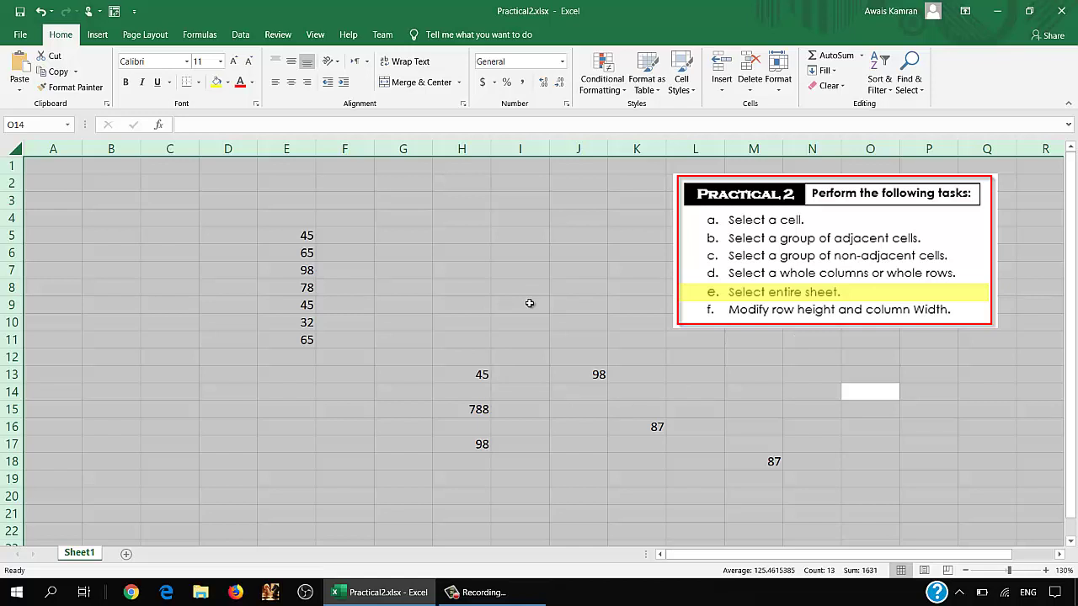
pyautogui.click(191, 283)
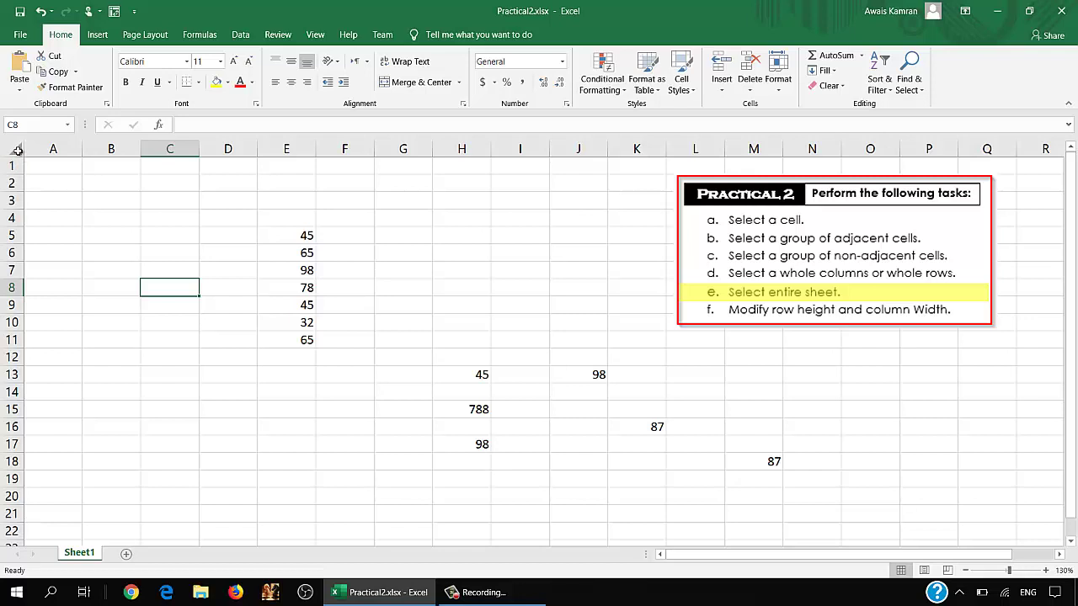
pyautogui.click(18, 150)
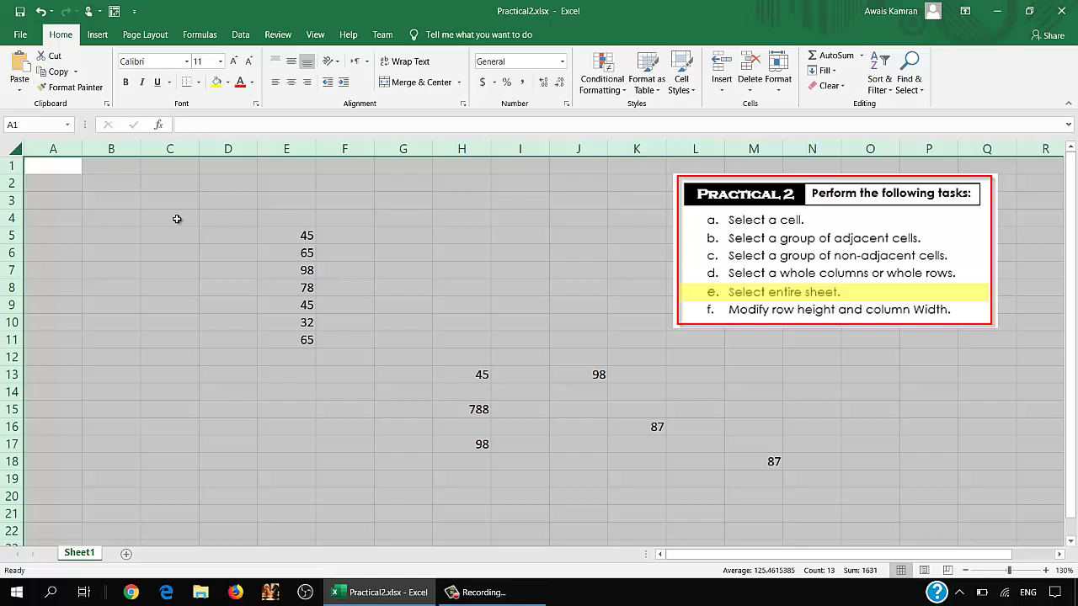
pyautogui.click(207, 265)
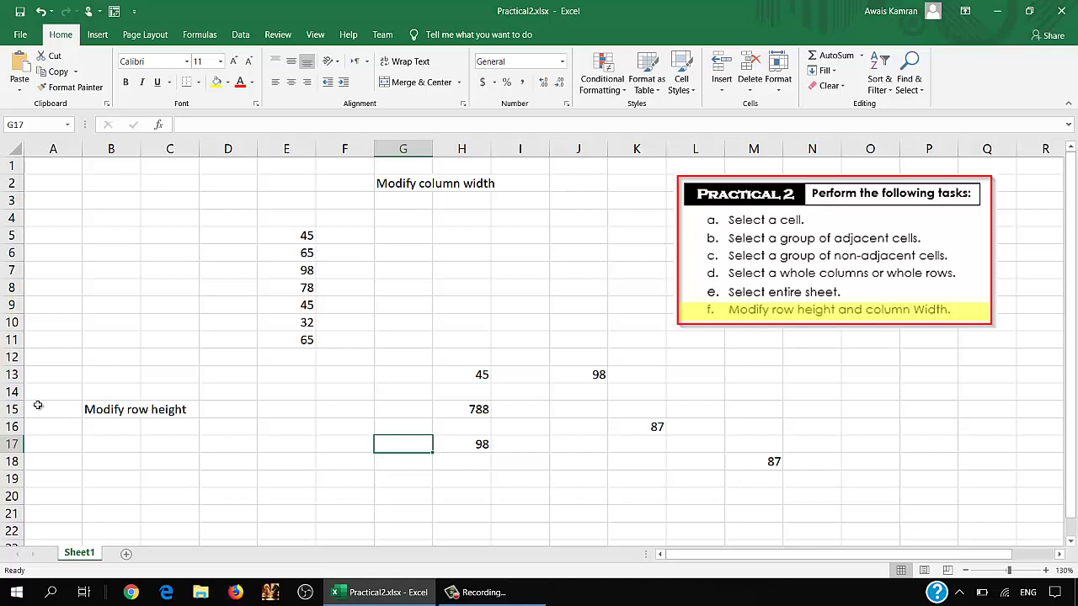
pyautogui.click(401, 185)
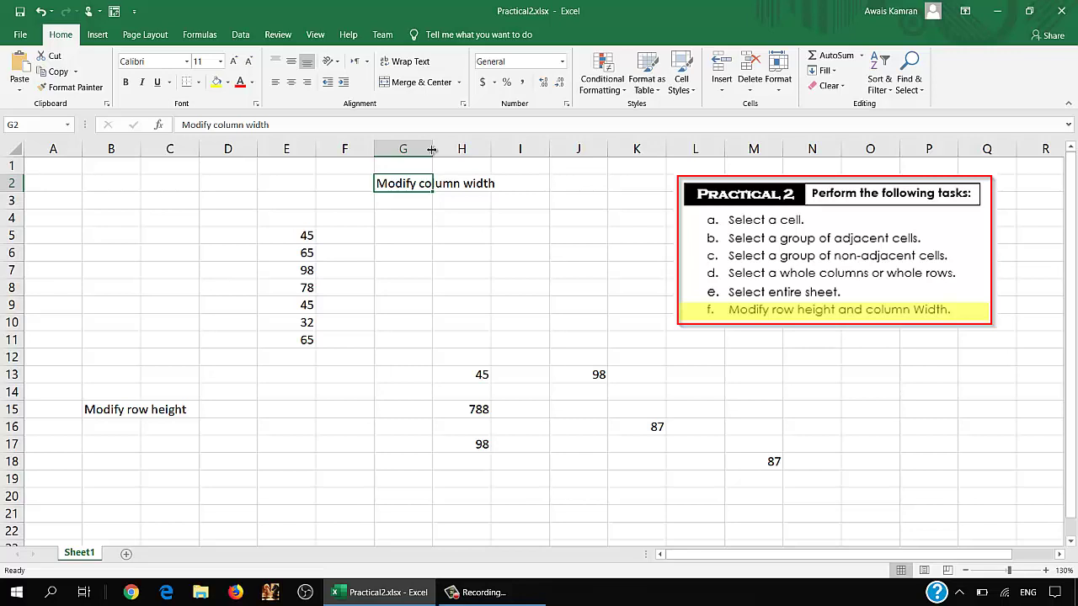
# Widen column G and AutoFit it to the 'Modify column width' text
pyautogui.moveTo(431, 149)
pyautogui.mouseDown()
pyautogui.moveTo(505, 149)
pyautogui.moveTo(439, 149)
pyautogui.mouseUp()
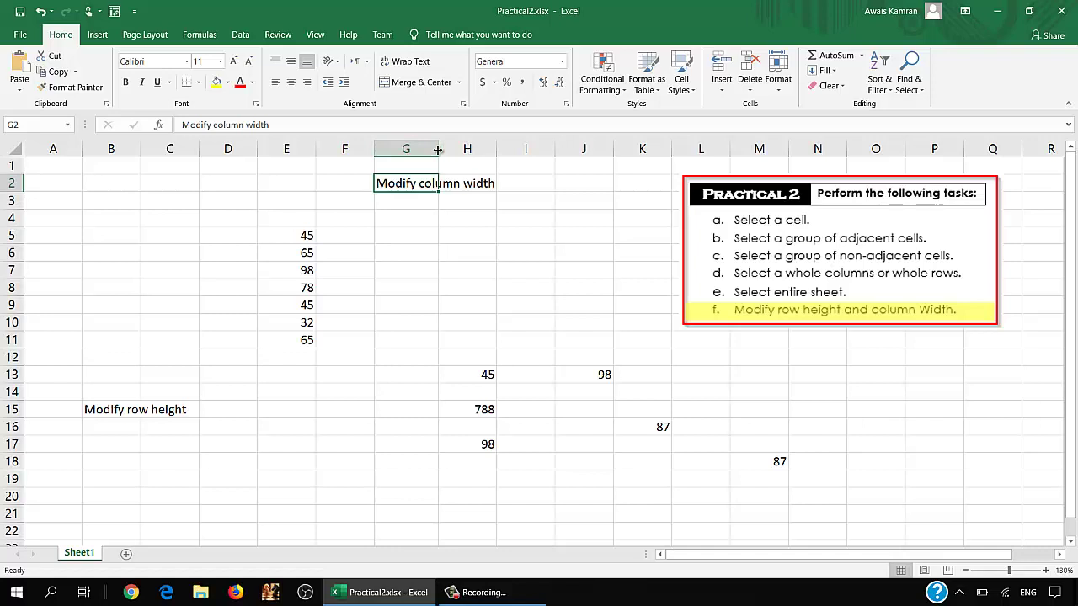
pyautogui.doubleClick(438, 150)
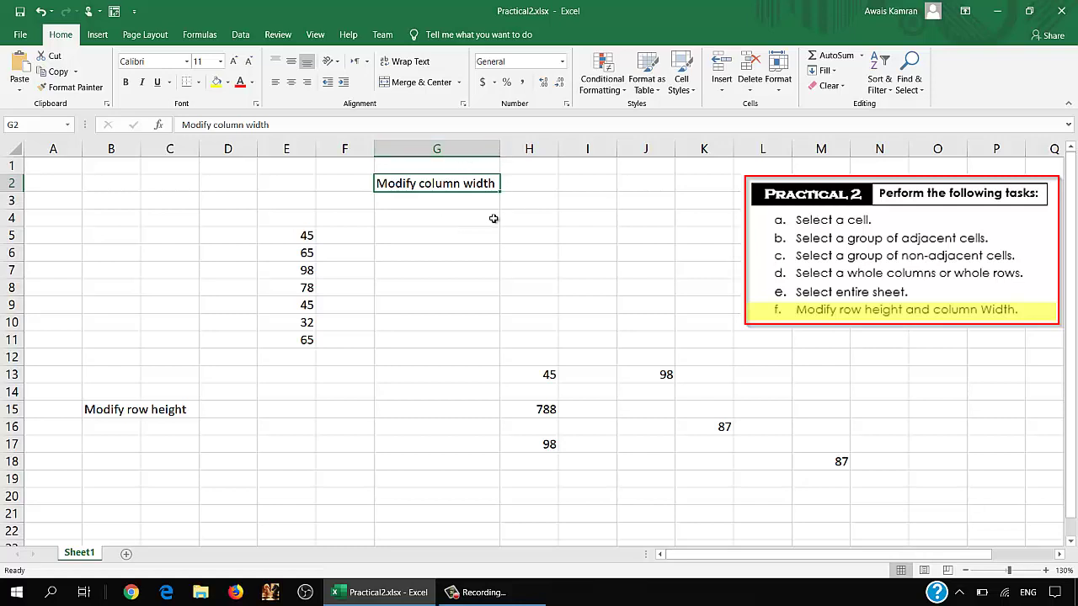
pyautogui.click(39, 411)
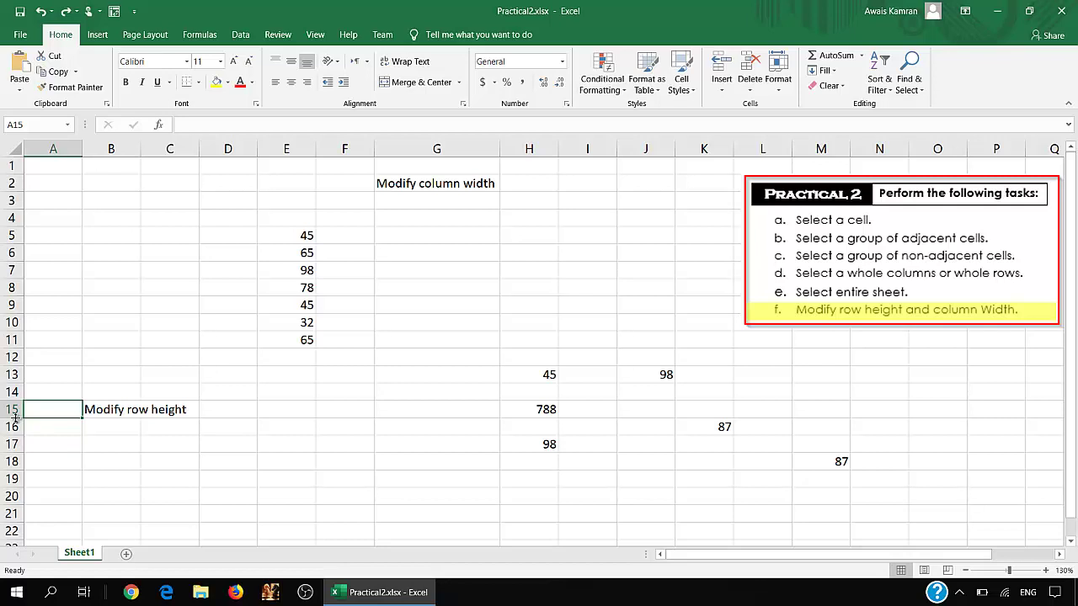
# Drag row 15's lower border down to make it about 24.60 high
pyautogui.moveTo(15, 418); pyautogui.dragTo(12, 445)
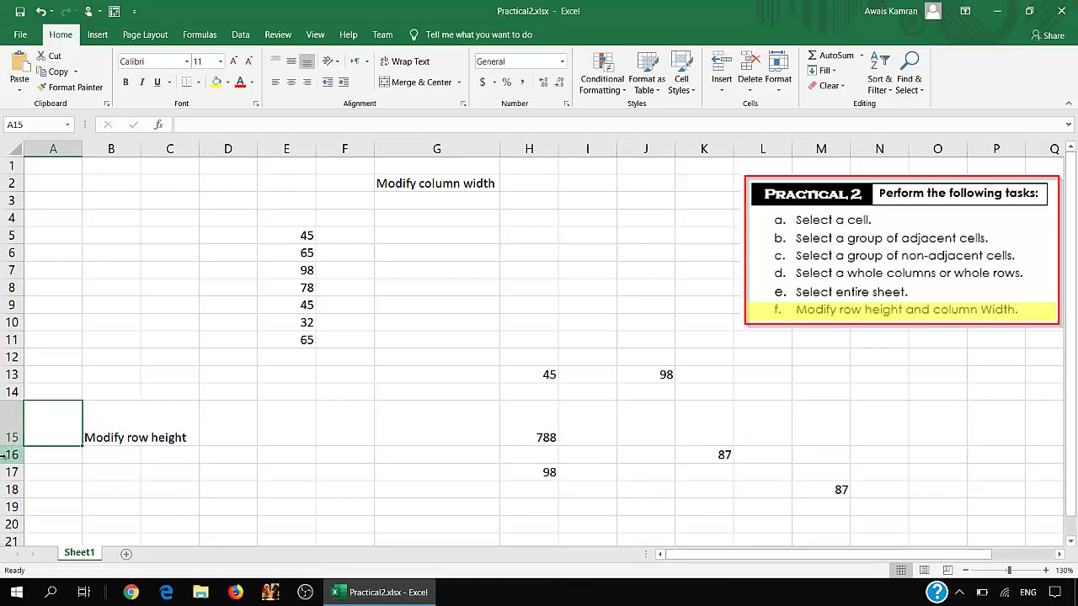